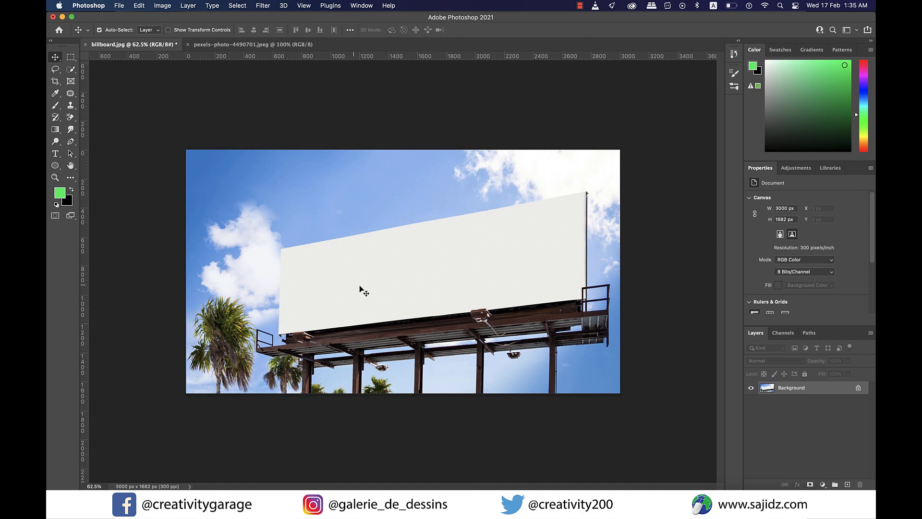
Step: Place vertical guides at the blank billboard's upper-left corner, lower-left corner and right edge
scroll(359, 286, up, 3)
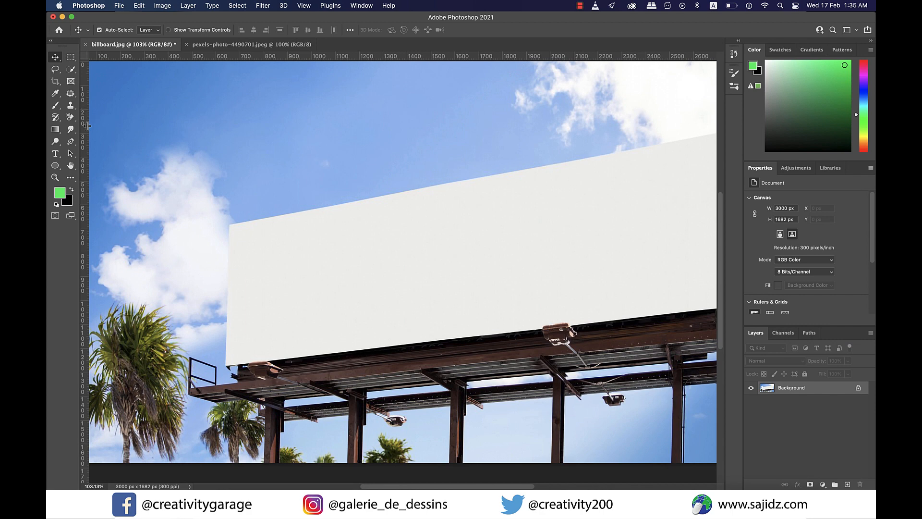
drag(85, 126, 230, 146)
scroll(237, 203, up, 6)
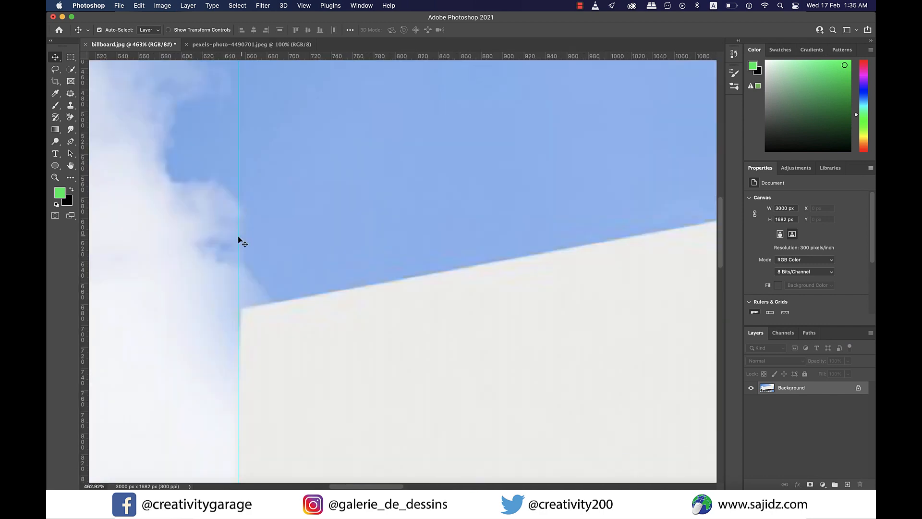
drag(239, 237, 226, 285)
scroll(243, 243, down, 10)
scroll(226, 286, down, 7)
scroll(660, 181, up, 10)
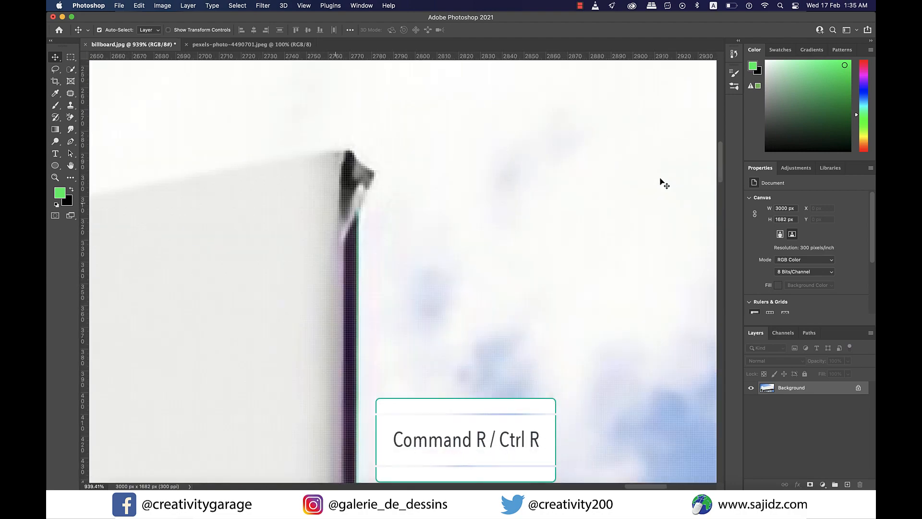
drag(85, 254, 348, 259)
scroll(343, 262, down, 10)
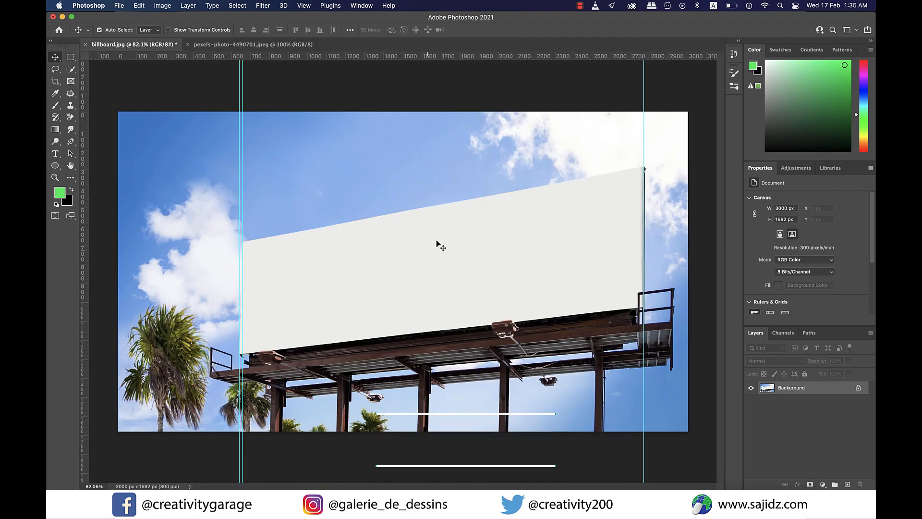
Step: Place four horizontal guides, one through each corner of the blank billboard
scroll(647, 152, up, 6)
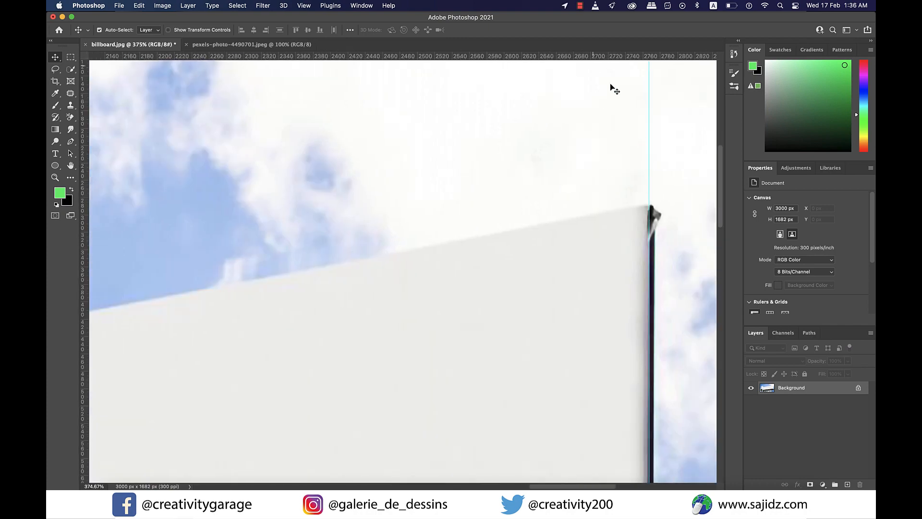
drag(601, 57, 529, 205)
scroll(498, 207, down, 8)
scroll(241, 238, up, 12)
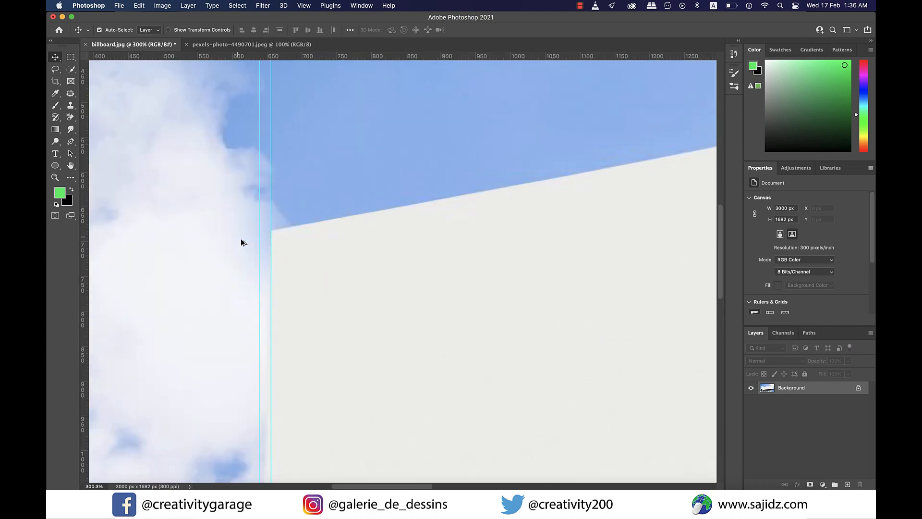
drag(509, 56, 456, 204)
scroll(457, 207, down, 6)
scroll(457, 351, down, 5)
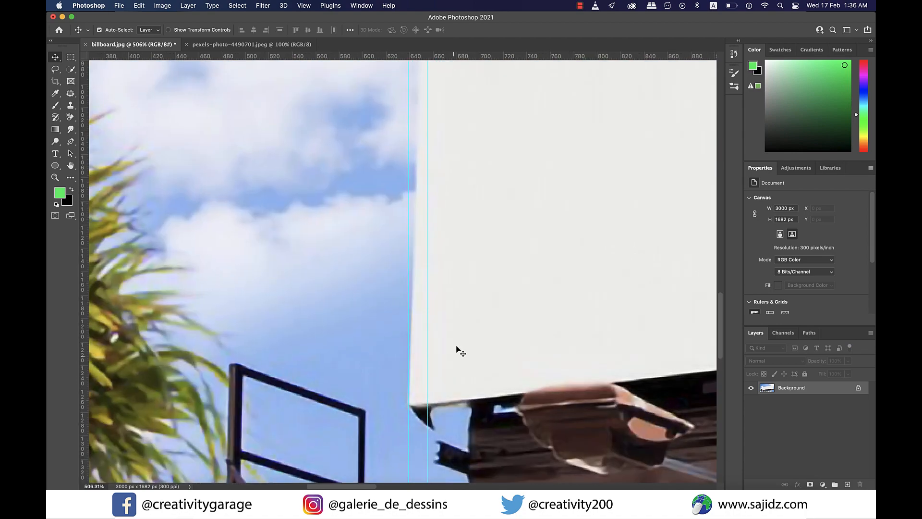
drag(432, 56, 430, 406)
scroll(432, 288, right, 15)
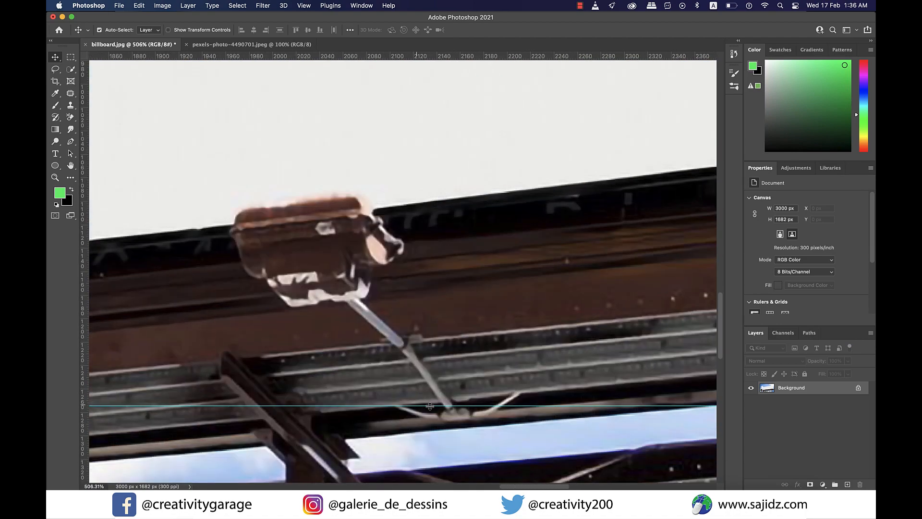
drag(571, 57, 553, 196)
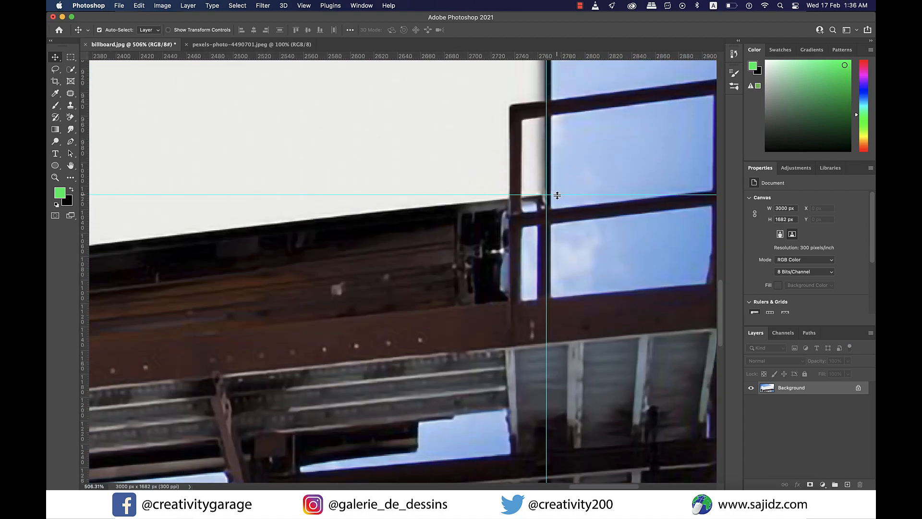
scroll(554, 196, down, 8)
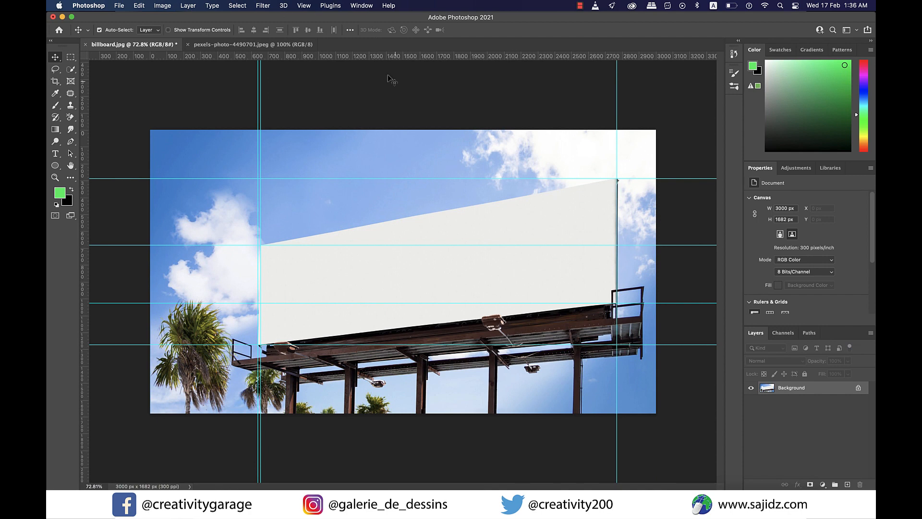
Step: Check that Snap is enabled and perspective-crop the image to the billboard's four guide-marked corners
click(304, 6)
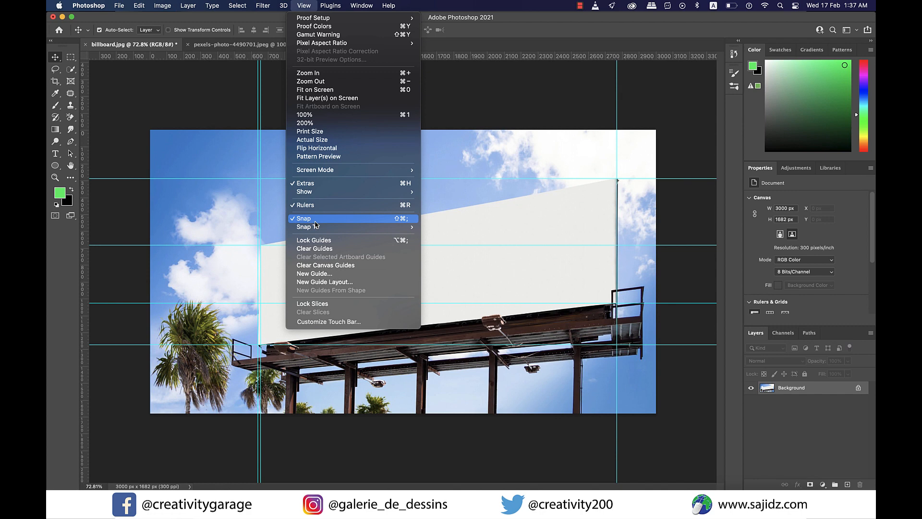
click(545, 18)
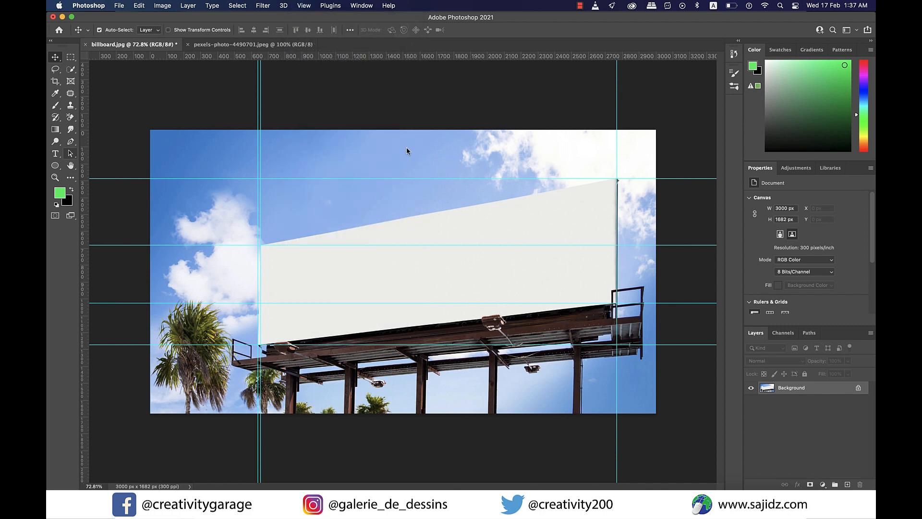
click(56, 82)
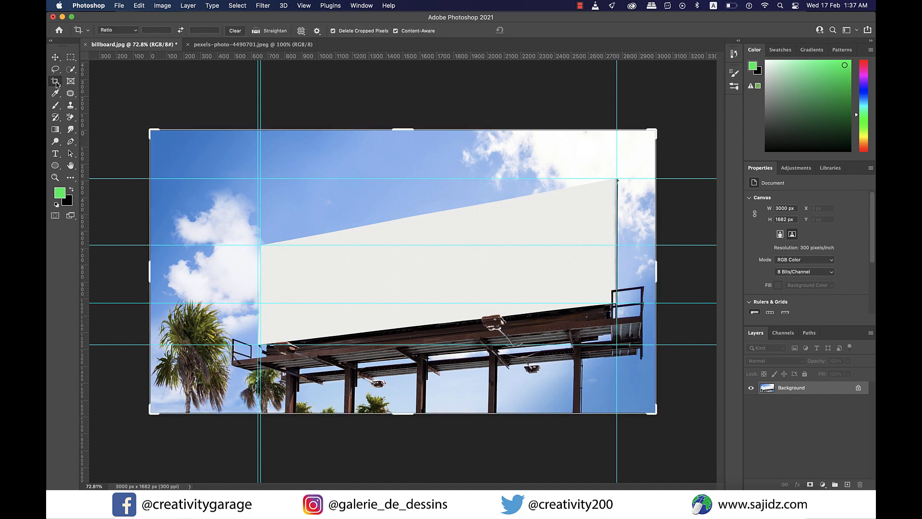
right_click(56, 84)
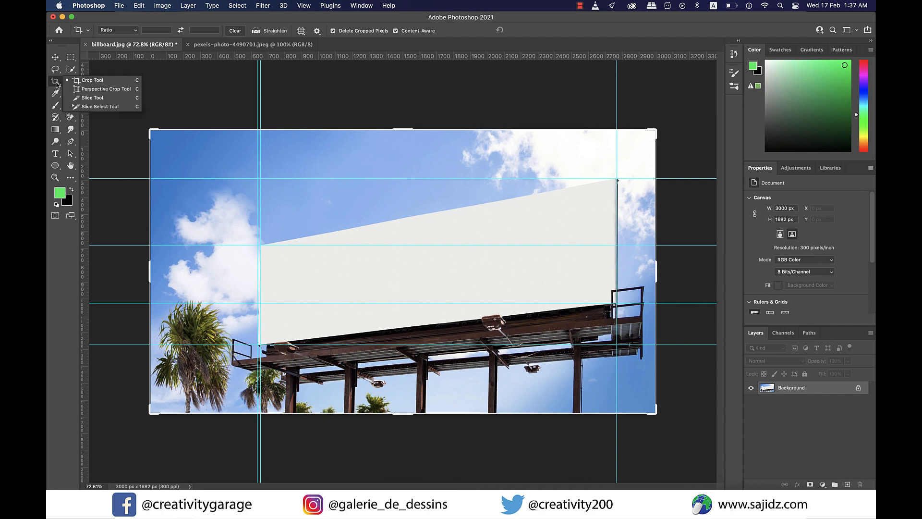
click(111, 92)
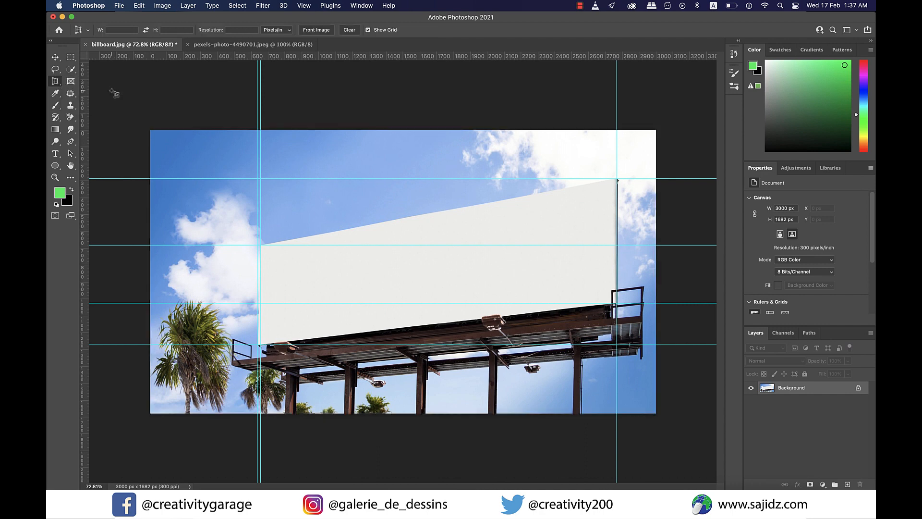
scroll(277, 227, up, 5)
click(194, 228)
scroll(431, 192, right, 5)
scroll(458, 191, right, 3)
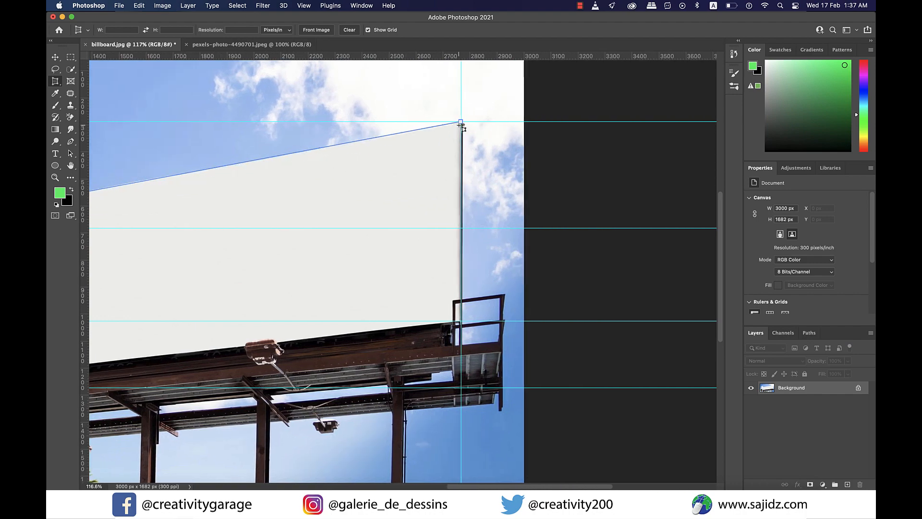
click(461, 122)
click(461, 321)
scroll(461, 321, left, 10)
click(346, 387)
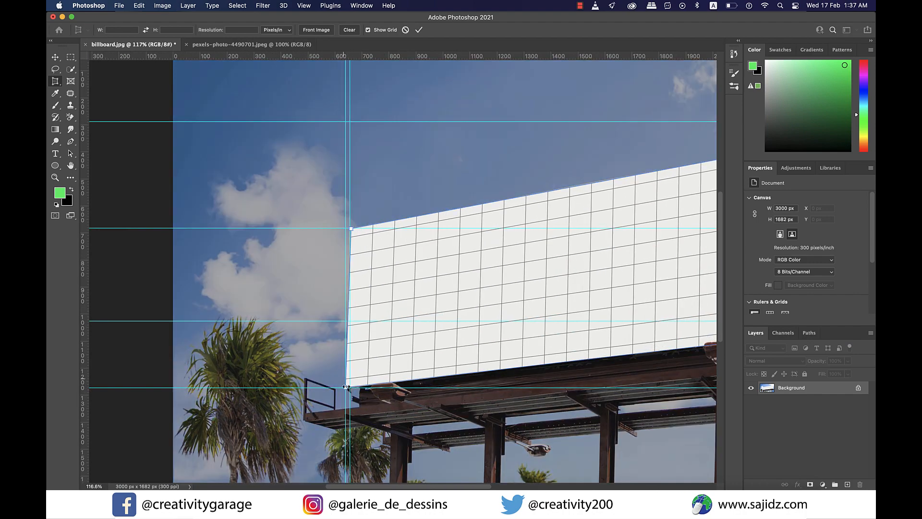
click(419, 30)
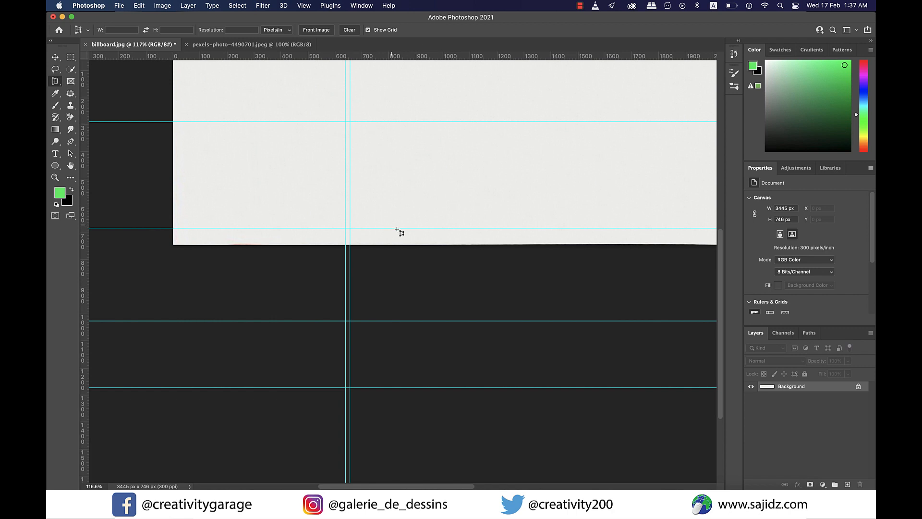
Step: Select and copy the entire flattened billboard panel, and undo back to the uncropped photo
scroll(396, 229, down, 5)
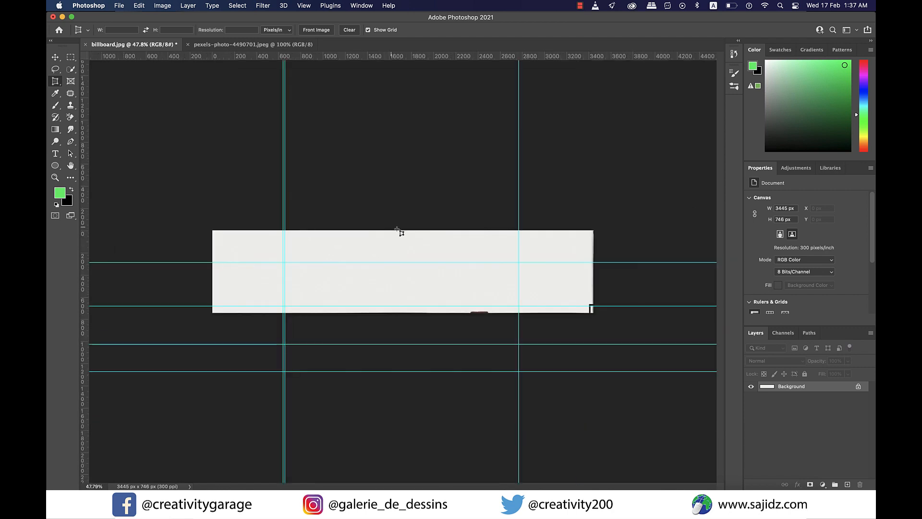
scroll(397, 229, up, 3)
scroll(398, 230, down, 2)
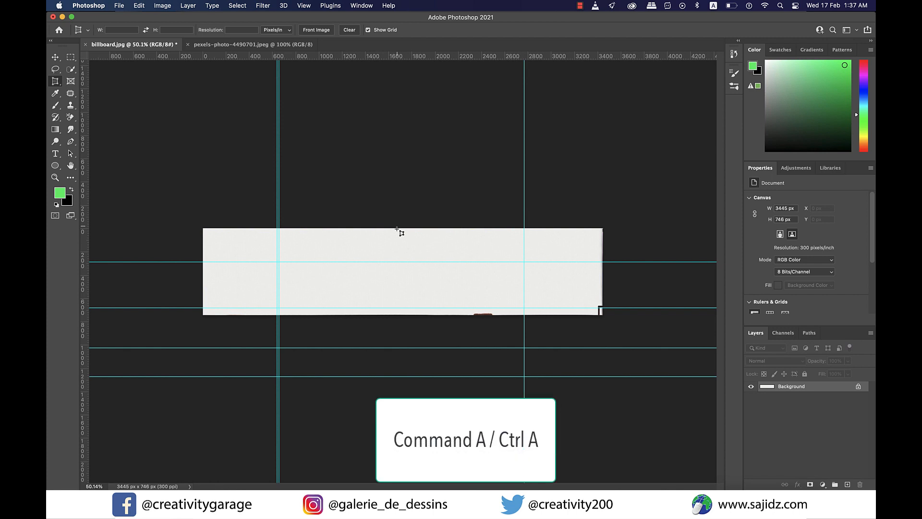
key(super+a)
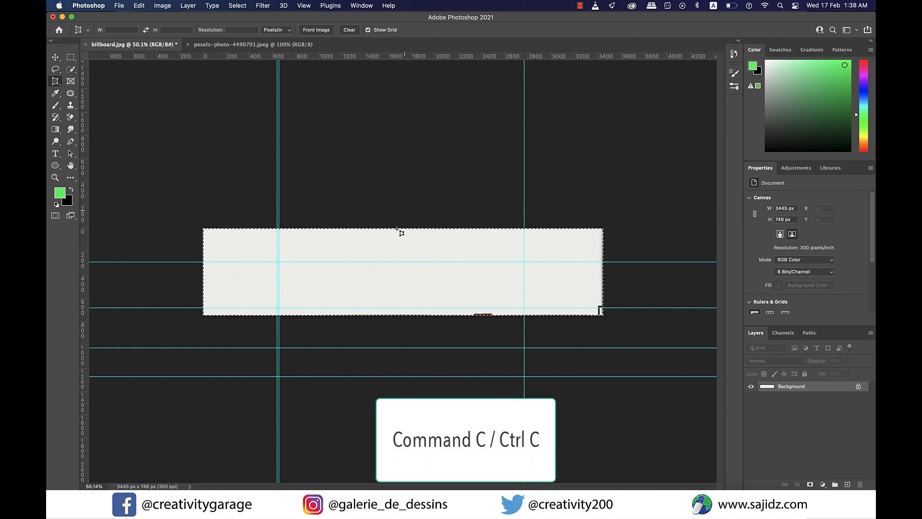
key(v)
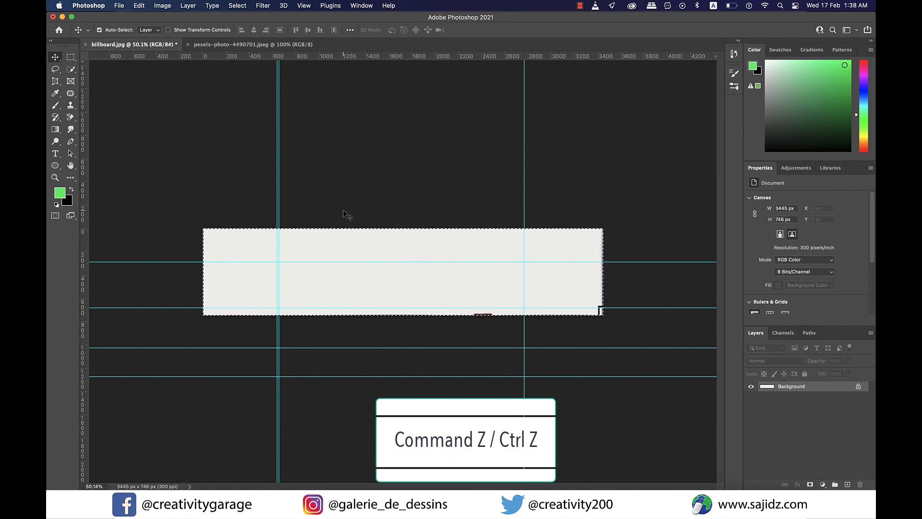
key(super+z)
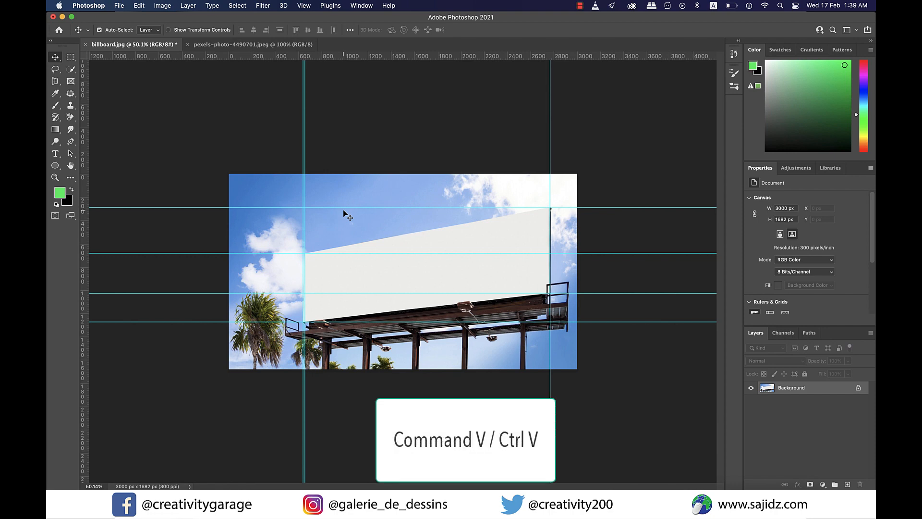
Step: Paste the copied panel into the billboard photo and convert its layer to a Smart Object
click(139, 6)
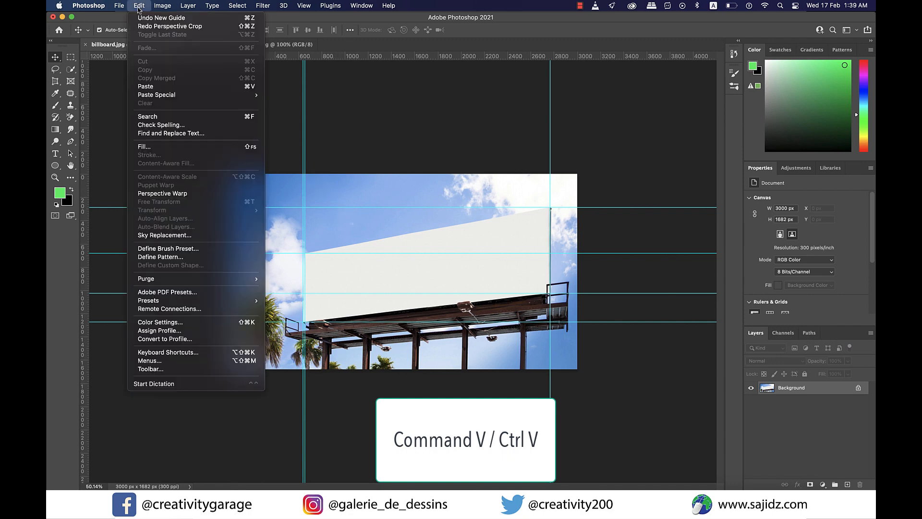
click(169, 86)
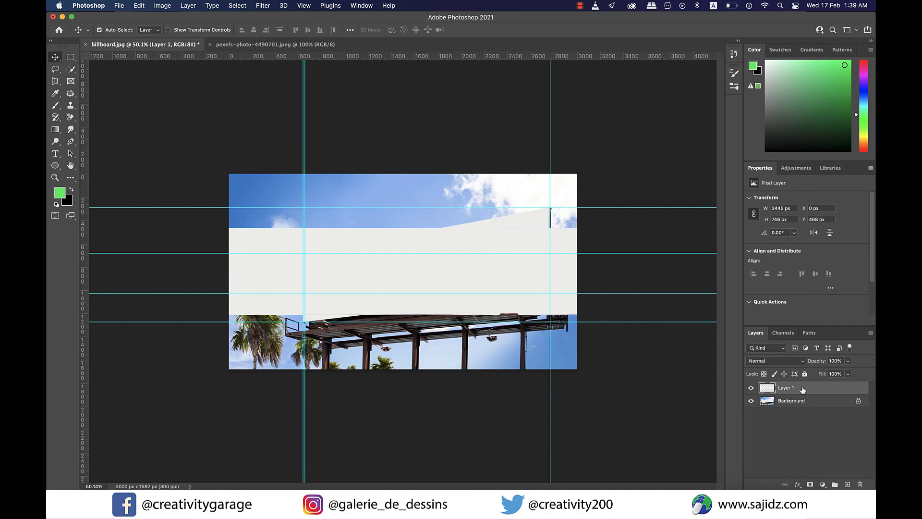
right_click(786, 390)
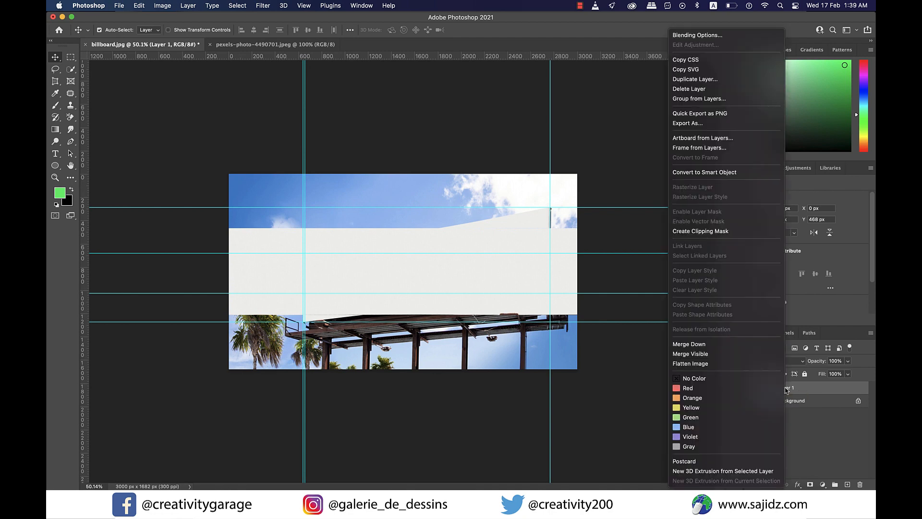
click(715, 174)
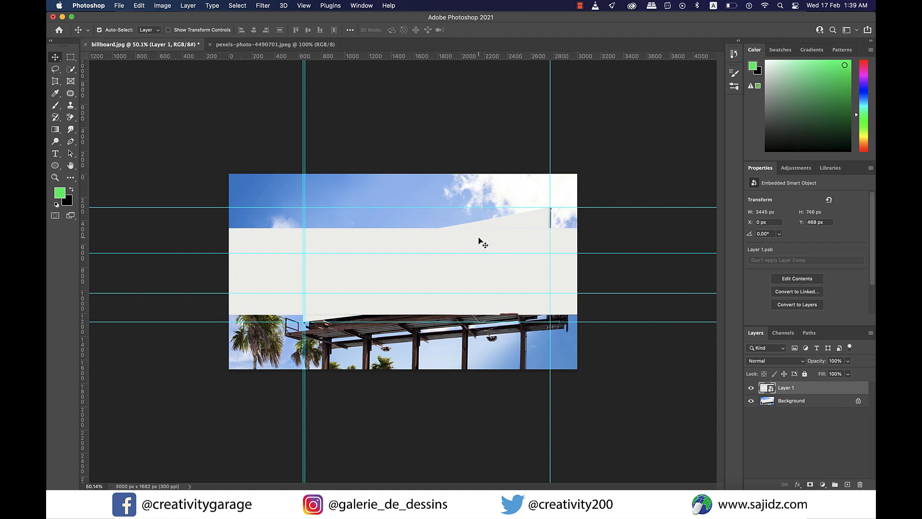
Step: Distort the Layer 1 Smart Object with Free Transform, moving its four corners onto the billboard's guide intersections
key(super)
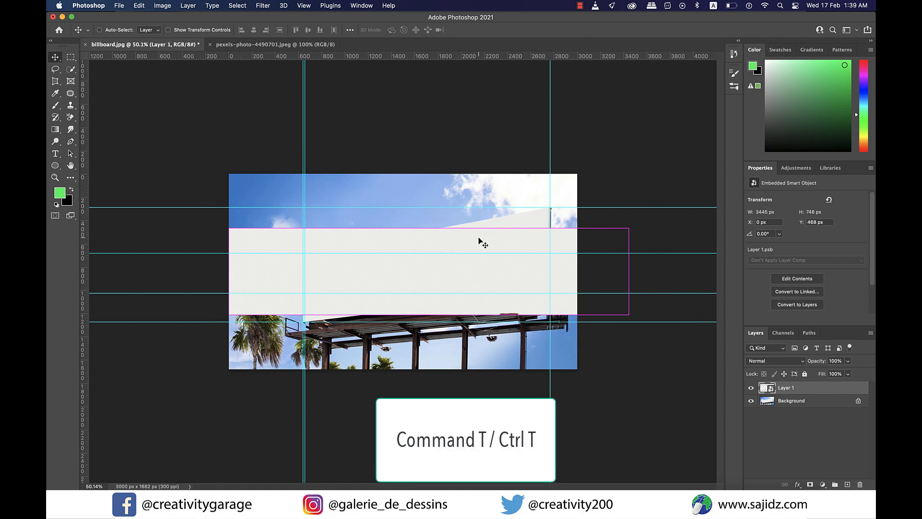
key(super+t)
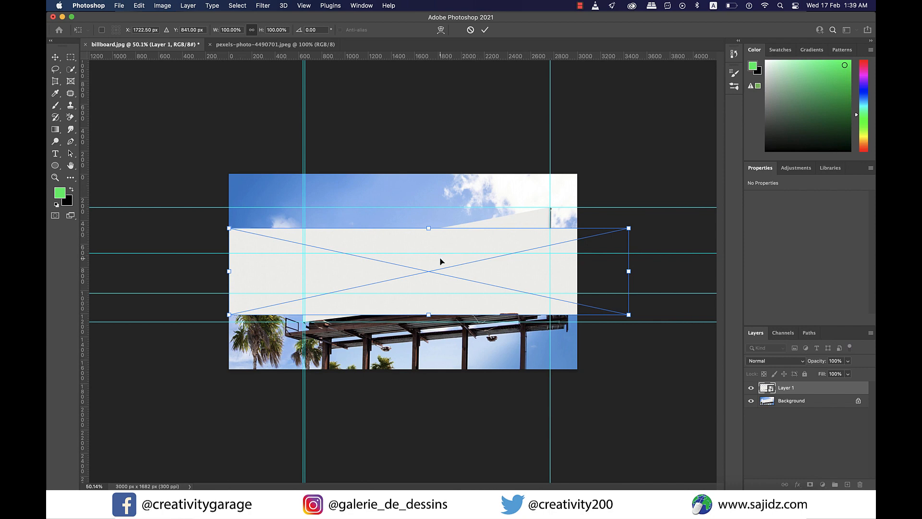
right_click(451, 245)
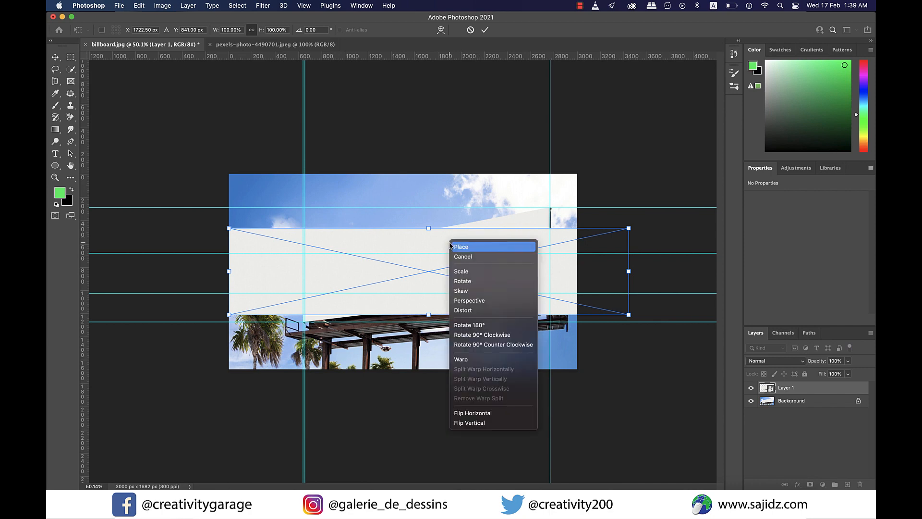
click(478, 312)
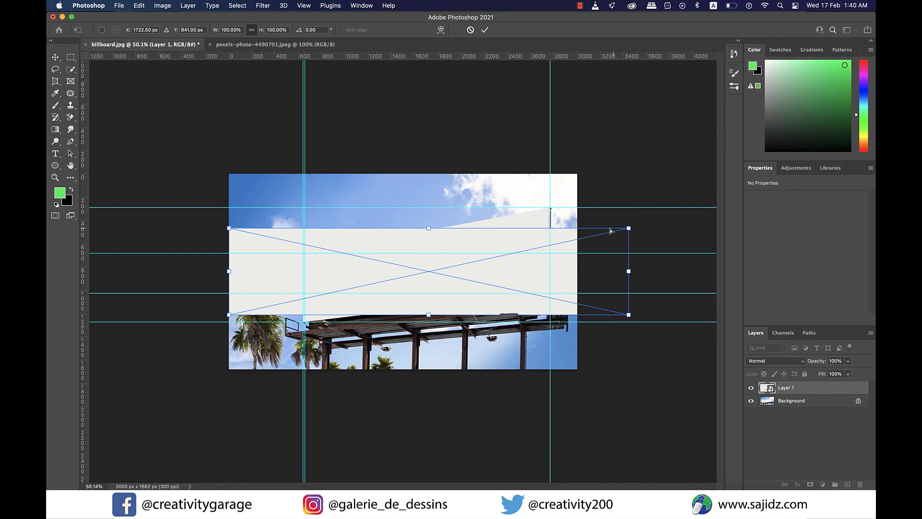
drag(629, 228, 550, 207)
drag(630, 315, 550, 293)
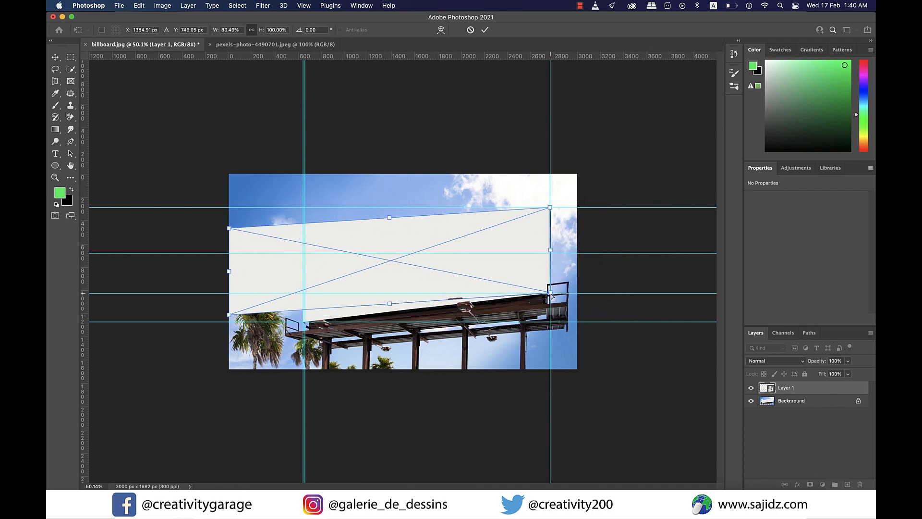
scroll(278, 310, up, 5)
drag(125, 353, 315, 371)
drag(125, 132, 320, 198)
Step: Fine-tune the distorted Smart Object's two left corners so they sit exactly on the billboard's left guide intersections
scroll(309, 378, up, 8)
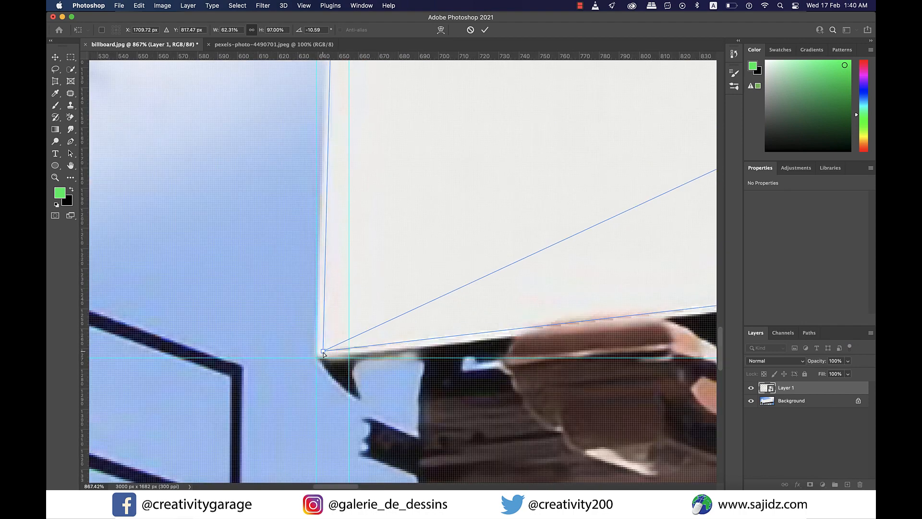
drag(322, 351, 317, 358)
scroll(330, 285, up, 5)
scroll(331, 285, up, 10)
drag(353, 211, 350, 210)
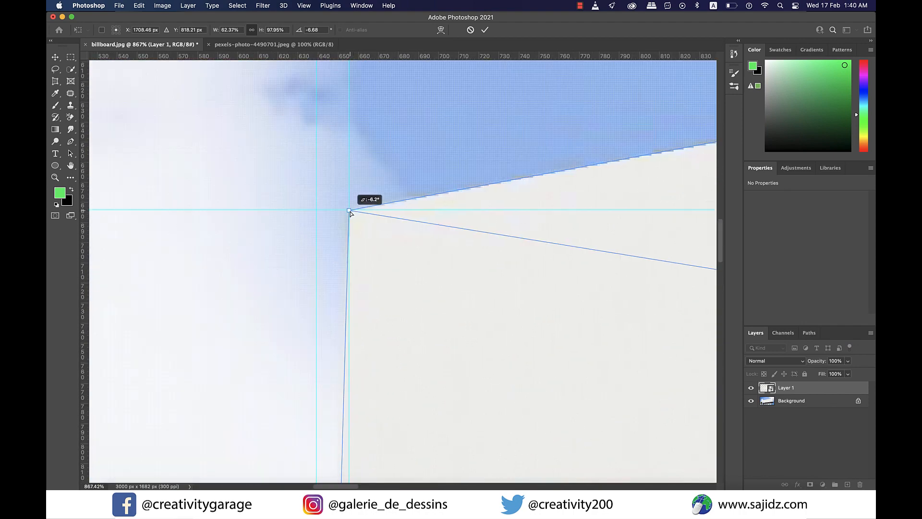
Step: Align the Smart Object's two right corners precisely with the billboard's right guide intersections and commit the transform
scroll(355, 214, down, 10)
scroll(665, 218, up, 6)
drag(623, 238, 624, 237)
scroll(624, 237, down, 10)
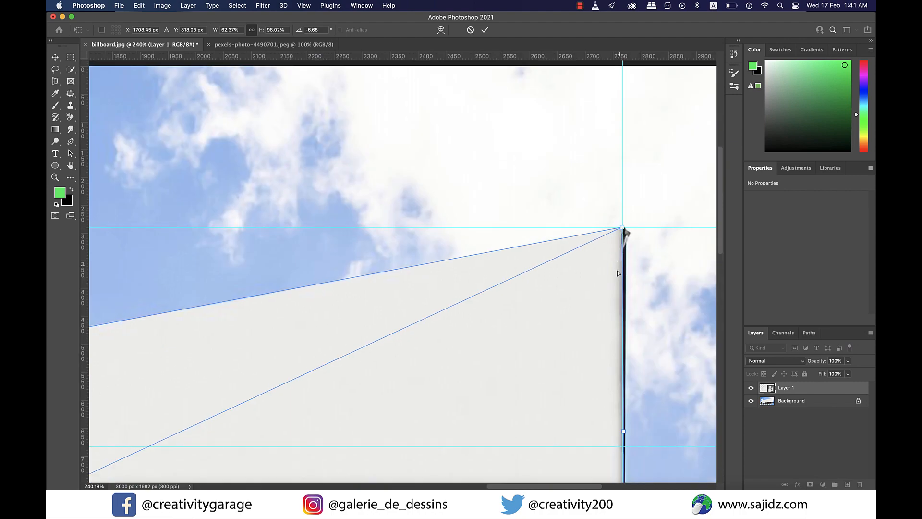
drag(625, 305, 624, 304)
drag(625, 305, 624, 305)
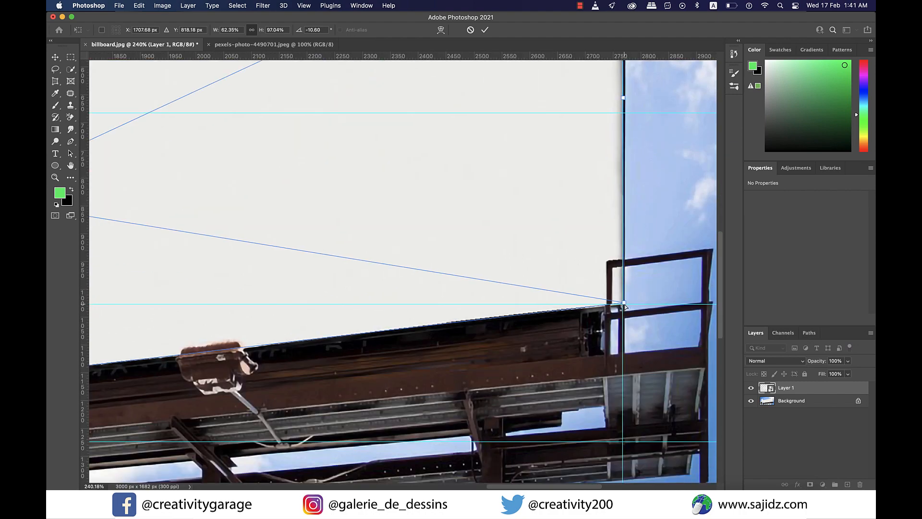
scroll(419, 351, down, 5)
scroll(419, 351, left, 5)
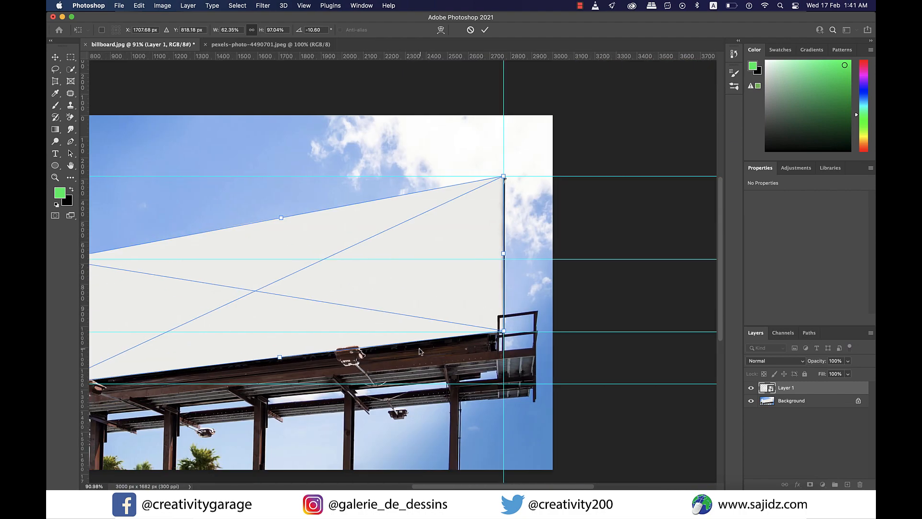
click(485, 30)
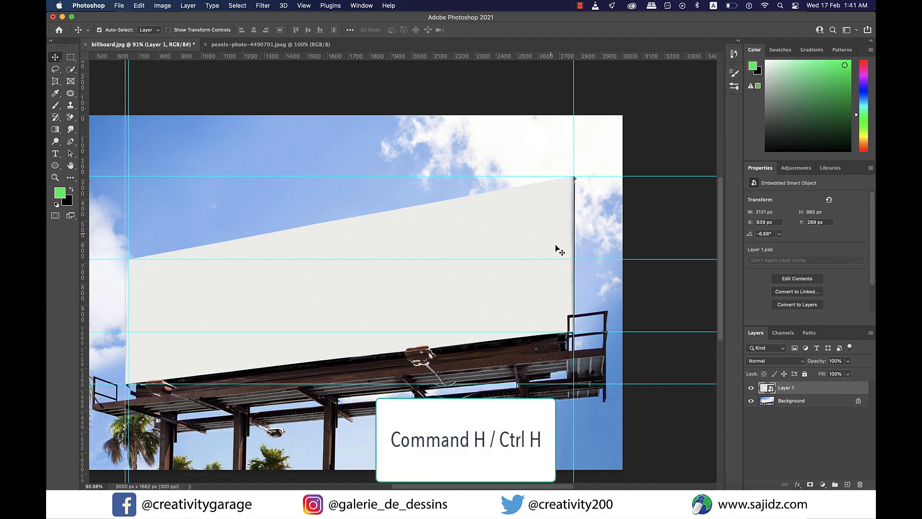
Step: Hide the guides using the Hide Extras option, and open the Layer 1 Smart Object's contents for editing
key(super+h)
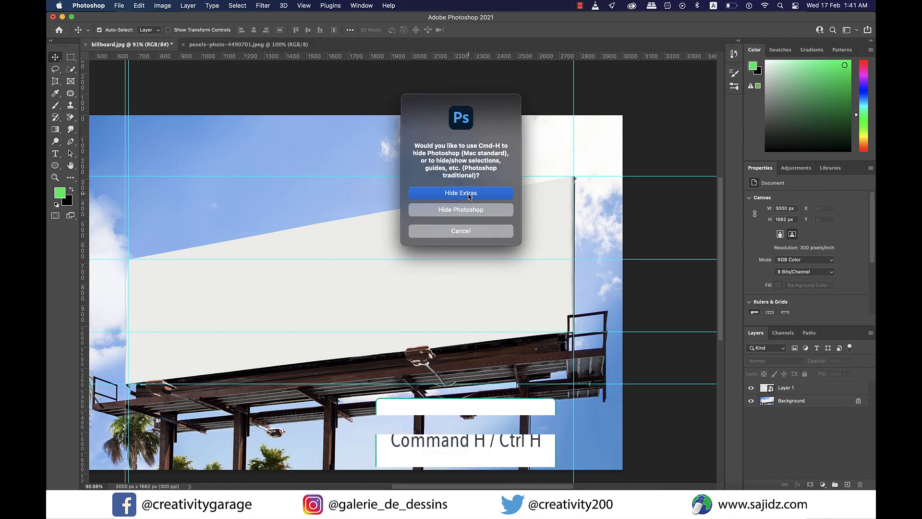
click(469, 193)
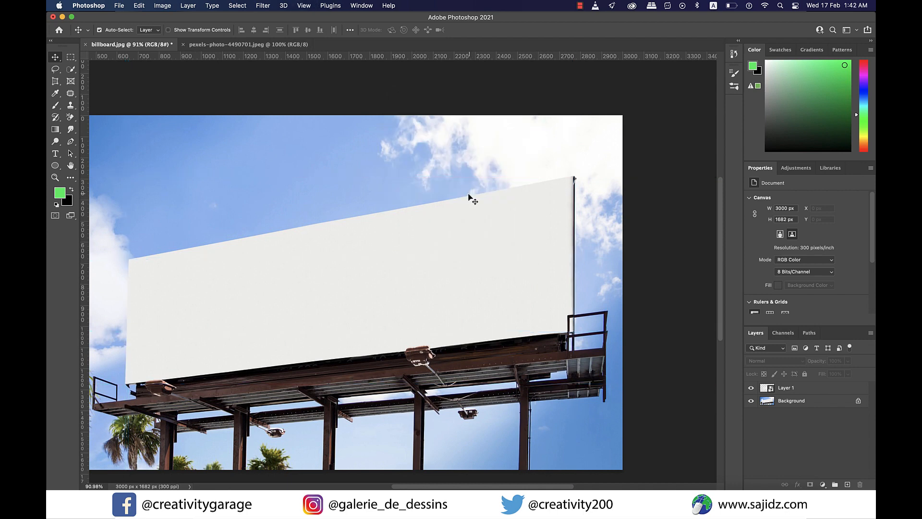
click(769, 391)
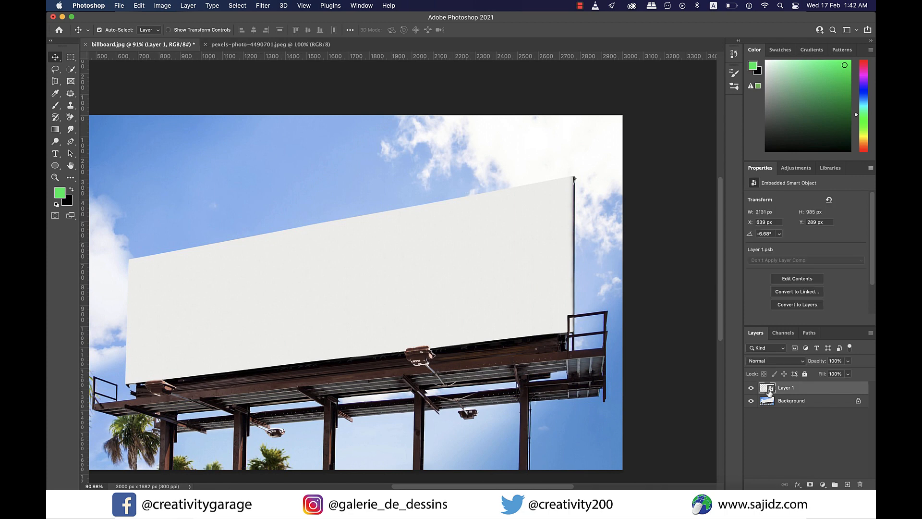
double_click(769, 390)
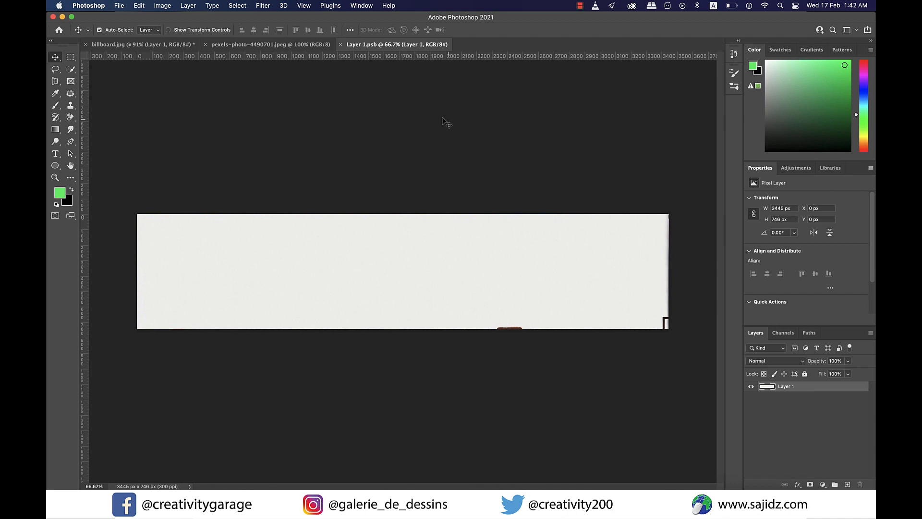
Step: Open the night-time bridge JPEG from the Torrents folder and bring it into Layer 1.psb as a new layer
click(119, 5)
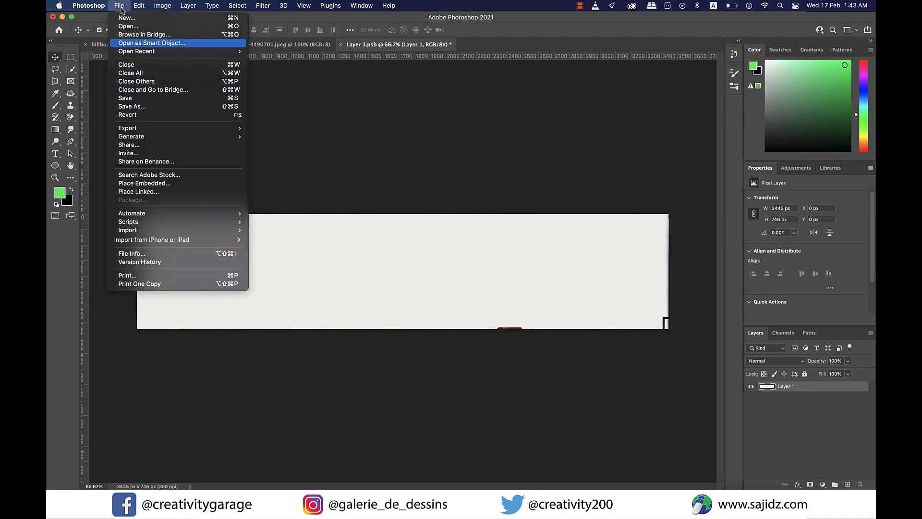
click(129, 26)
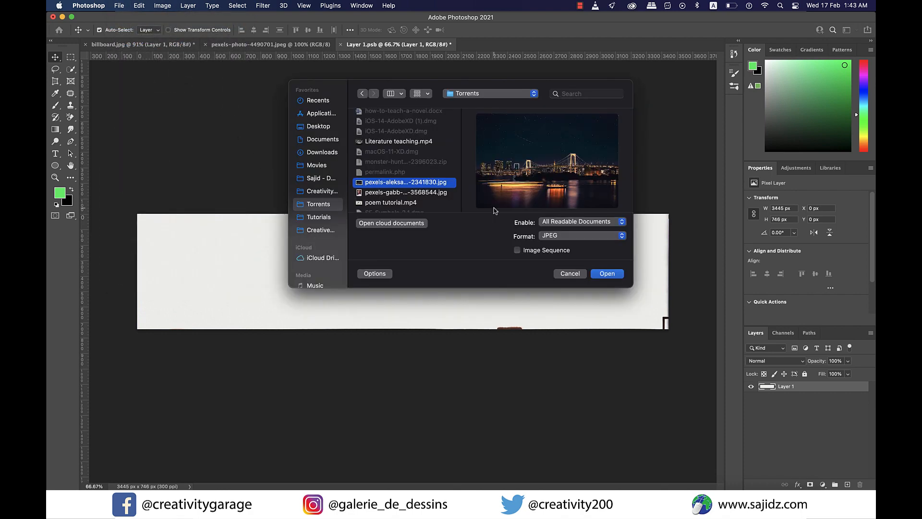
click(602, 275)
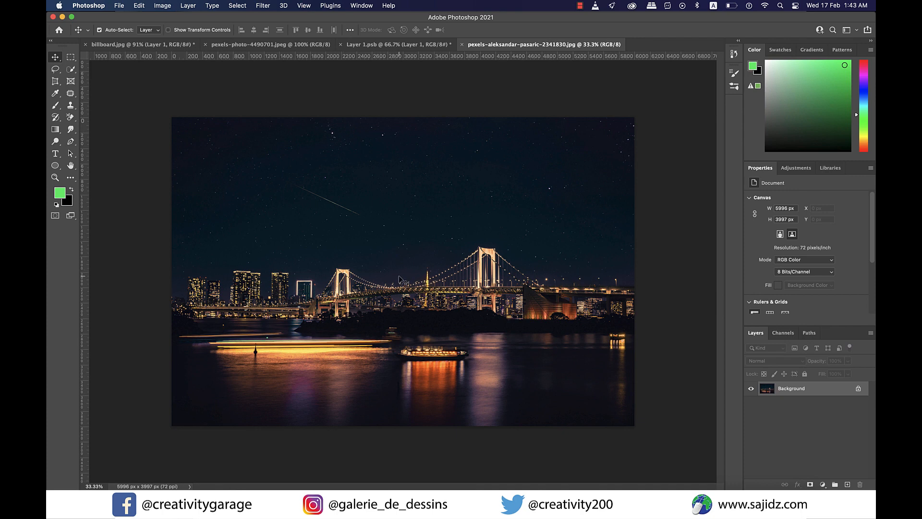
drag(399, 279, 423, 279)
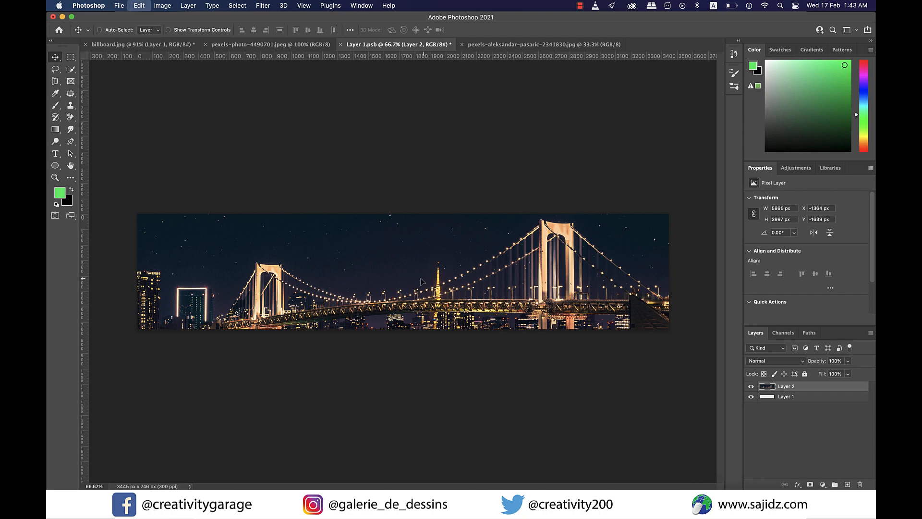
Step: Scale the bridge photo proportionally to about 3496 × 2331 px and position it so the lit skyline fills the panel
key(super+t)
key(super+0)
drag(568, 157, 522, 226)
drag(227, 199, 298, 246)
drag(397, 271, 399, 226)
drag(506, 341, 501, 334)
drag(301, 336, 303, 334)
key(super+0)
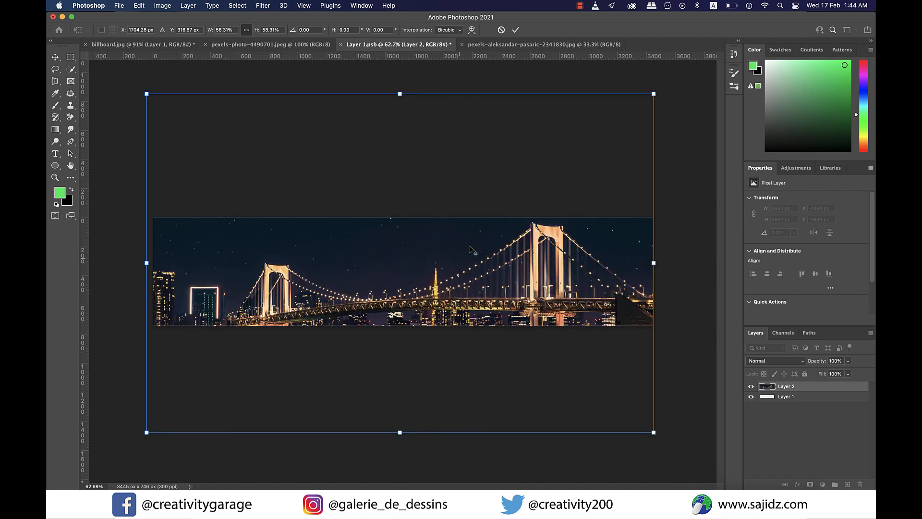
click(518, 31)
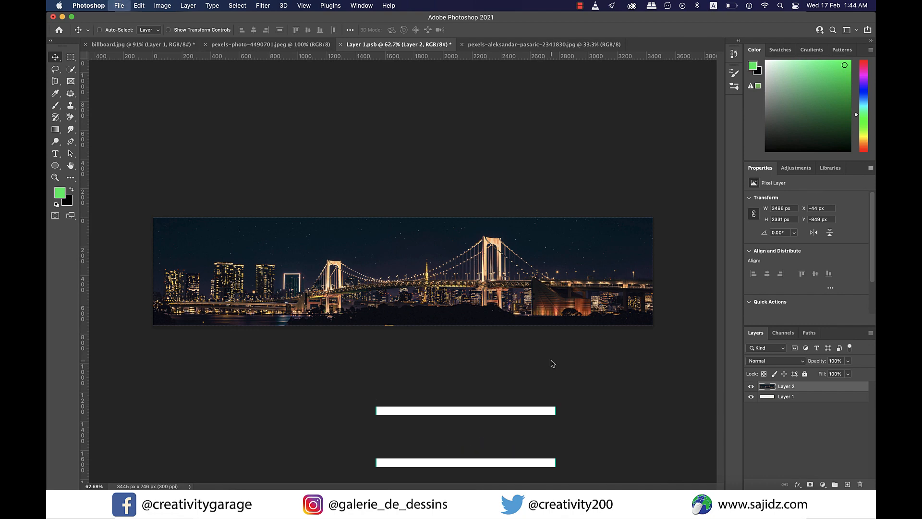
Step: Save the edited Layer 1.psb contents and return to the billboard.jpg document
key(super+s)
click(173, 45)
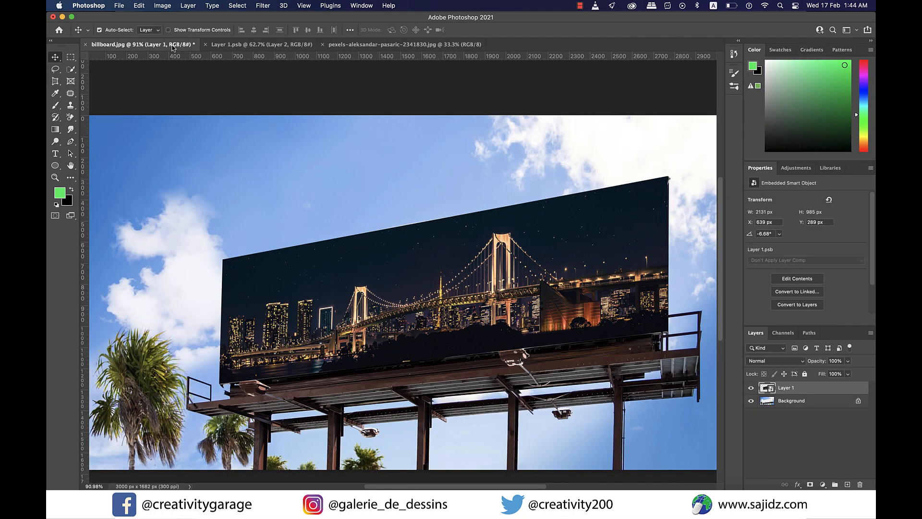